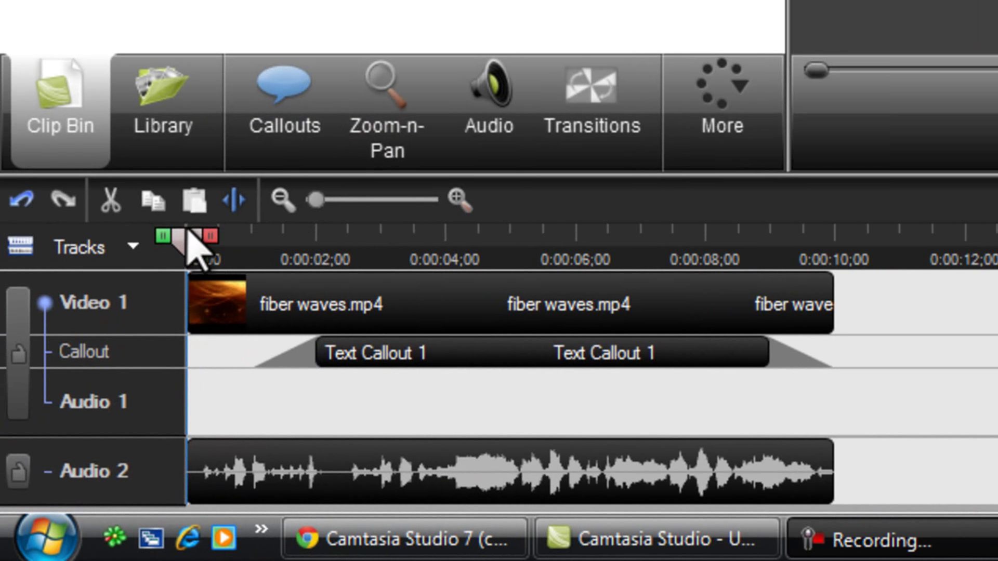
- Open the media library, collapse the Audio folder, and preview the Fiber Waves background and intro
{"action": "left_click_drag", "start_coordinate": [198, 250], "coordinate": [138, 297]}
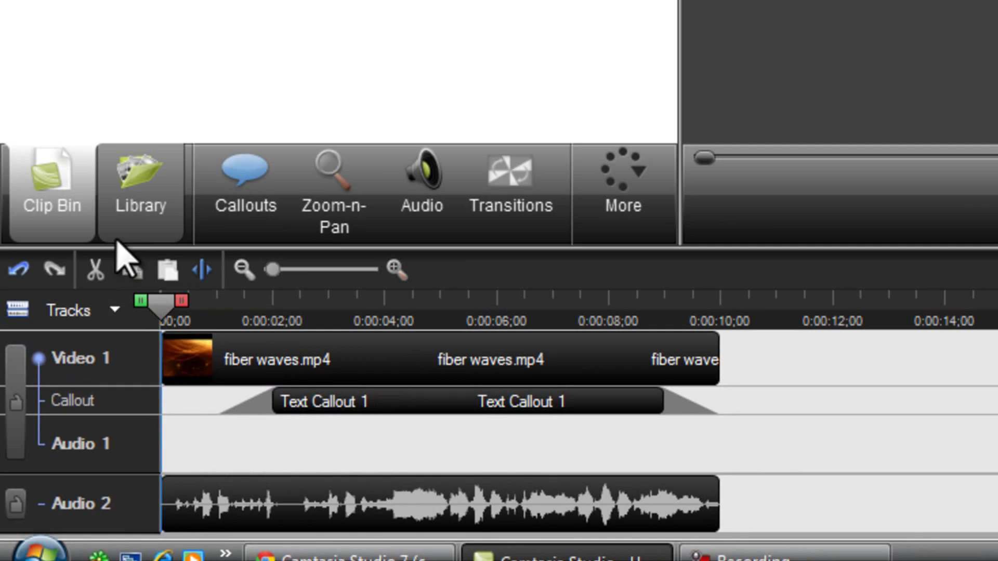
{"action": "left_click", "coordinate": [156, 130]}
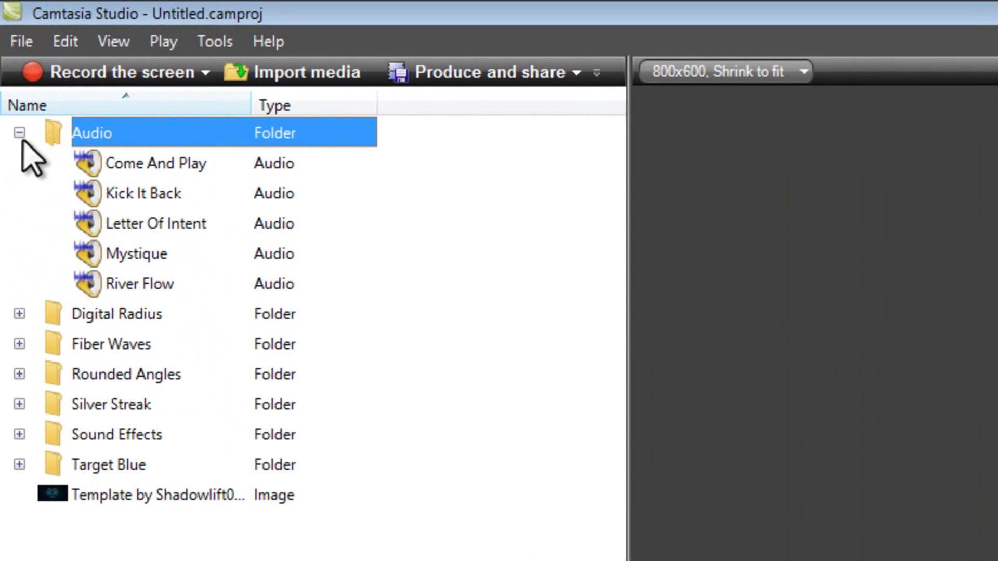
{"action": "left_click", "coordinate": [7, 55]}
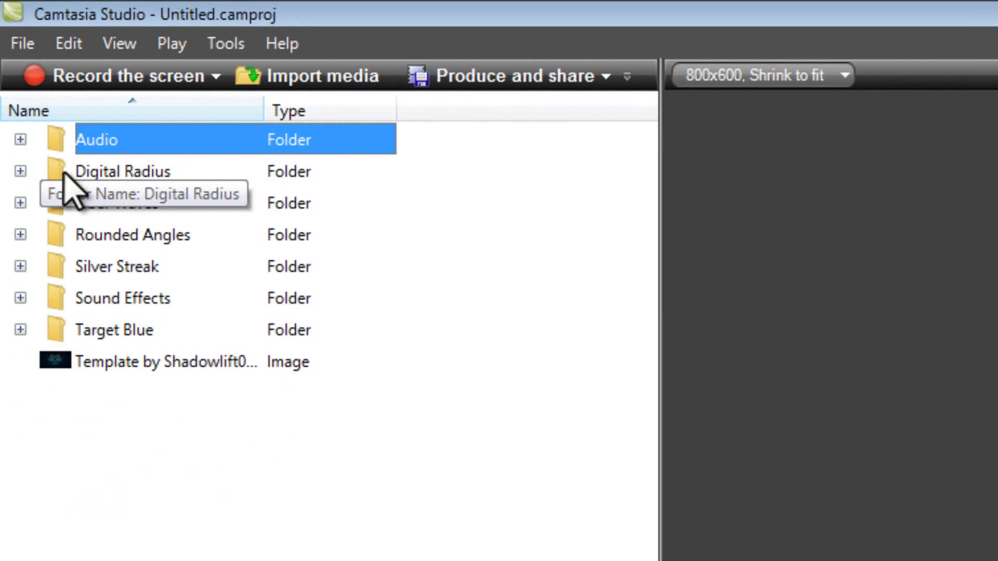
{"action": "left_click_drag", "start_coordinate": [56, 201], "coordinate": [23, 204]}
{"action": "left_click", "coordinate": [20, 203]}
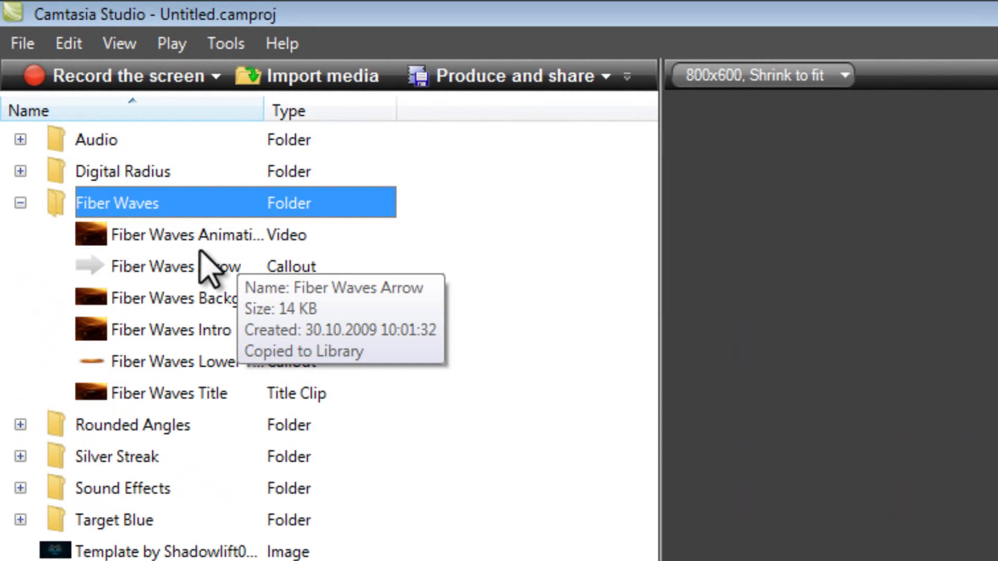
{"action": "left_click", "coordinate": [151, 300]}
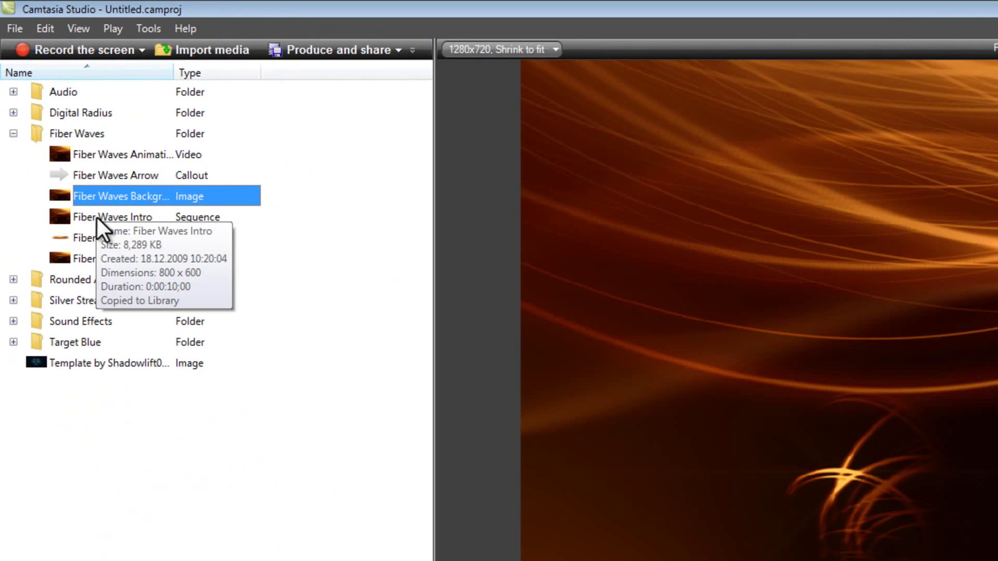
{"action": "left_click", "coordinate": [148, 324]}
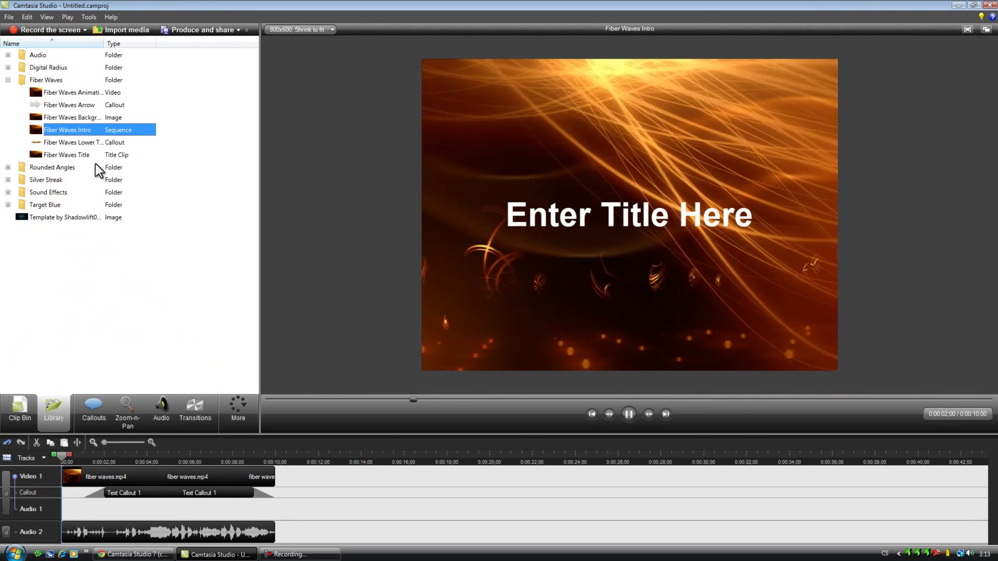
- Preview the Rounded Angles background and intro, then collapse the Rounded Angles and Fiber Waves folders
{"action": "left_click", "coordinate": [8, 168]}
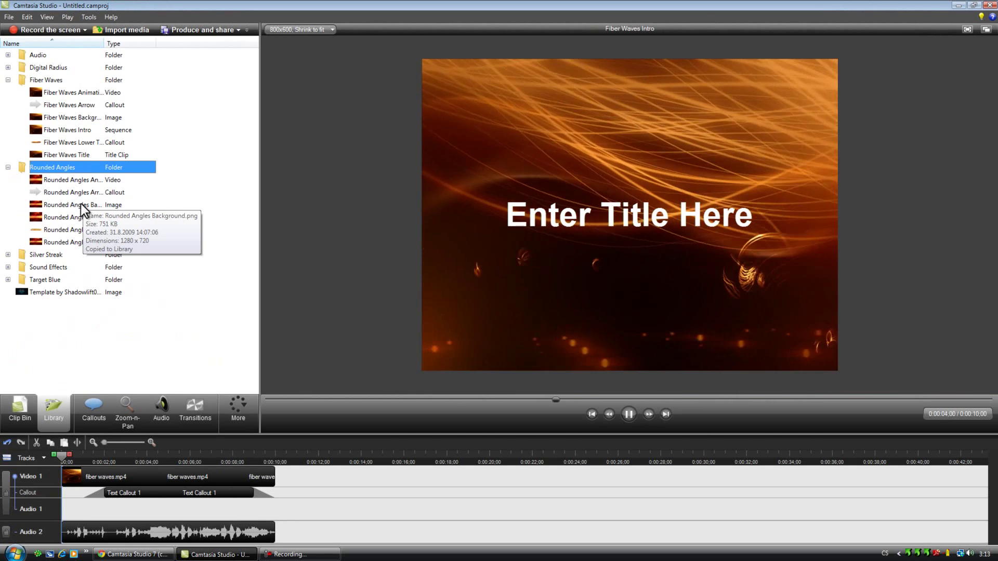
{"action": "left_click", "coordinate": [79, 204]}
{"action": "left_click", "coordinate": [78, 216]}
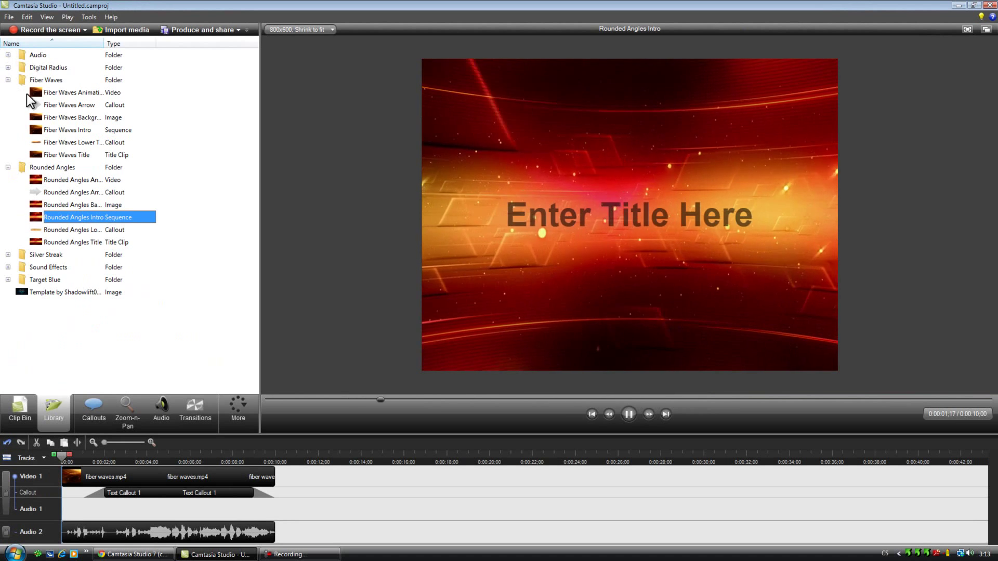
{"action": "left_click", "coordinate": [7, 167]}
{"action": "left_click", "coordinate": [7, 80]}
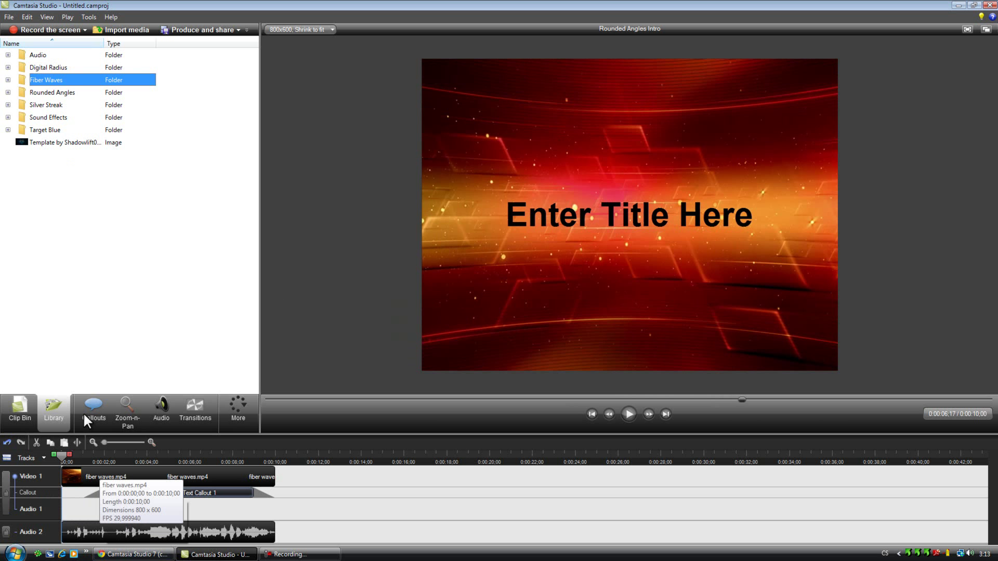
- Widen the library area to reveal the hidden editing tools through Record Camera, and scrub the playhead along the timeline
{"action": "left_click_drag", "start_coordinate": [67, 454], "coordinate": [65, 453]}
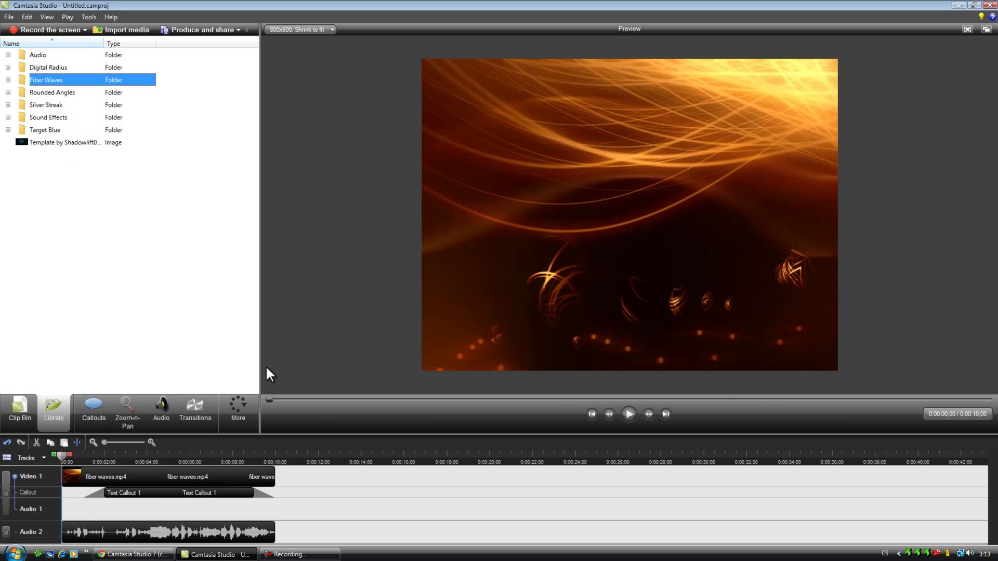
{"action": "left_click_drag", "start_coordinate": [259, 368], "coordinate": [364, 365]}
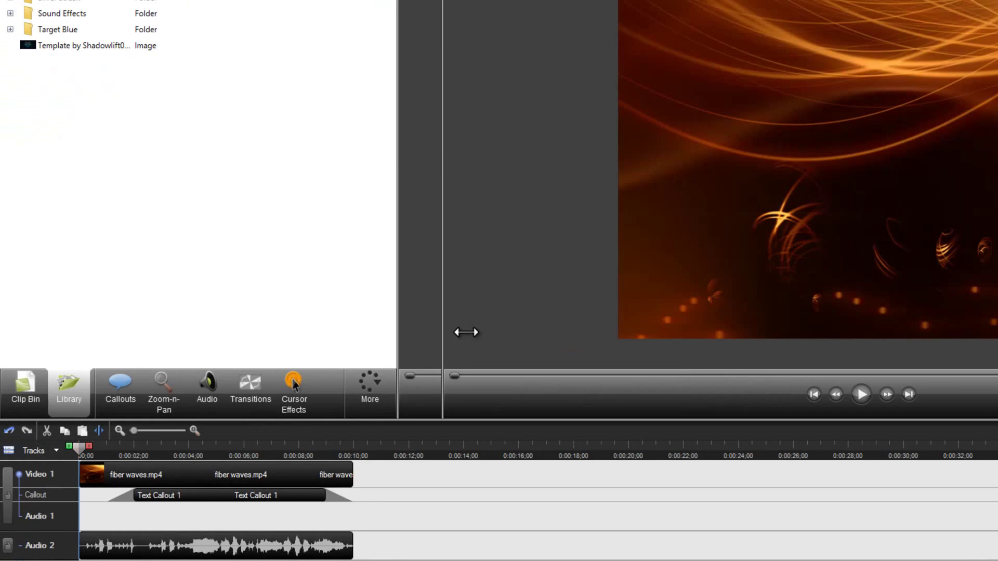
{"action": "left_click_drag", "start_coordinate": [466, 332], "coordinate": [535, 331]}
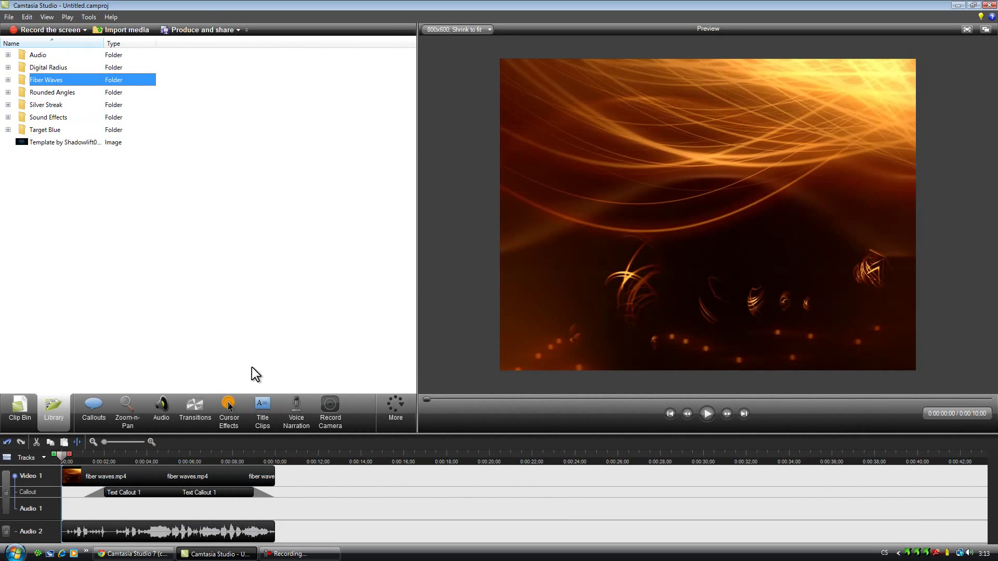
{"action": "left_click_drag", "start_coordinate": [416, 343], "coordinate": [397, 337]}
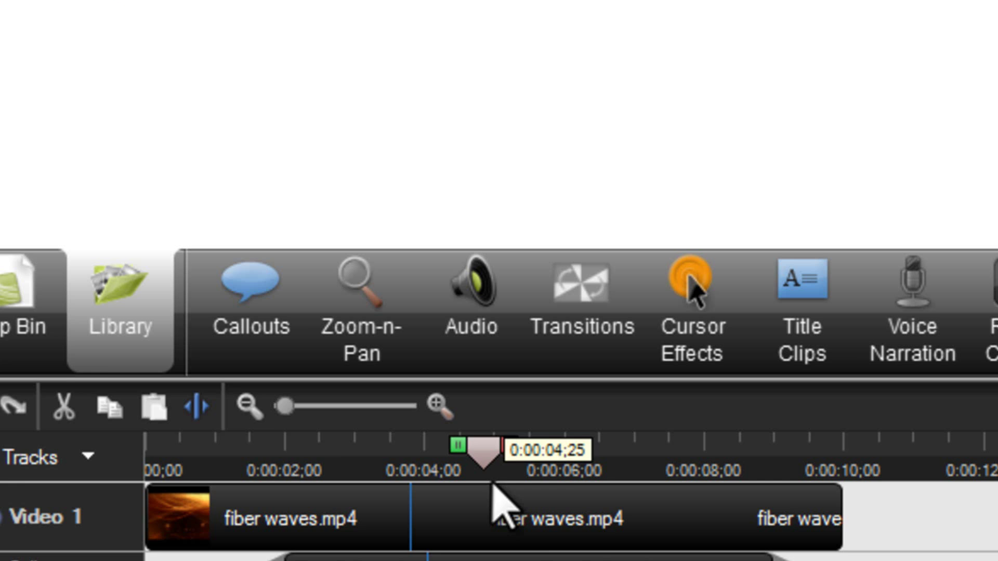
{"action": "left_click_drag", "start_coordinate": [501, 440], "coordinate": [735, 306]}
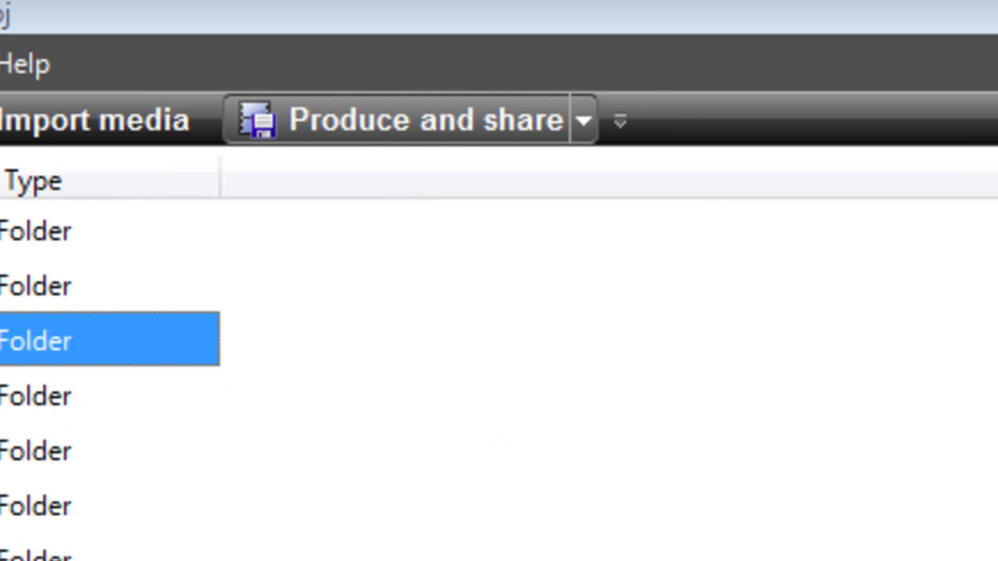
- Start producing the video and remove the existing 123 preset from the production presets
{"action": "left_click", "coordinate": [446, 158]}
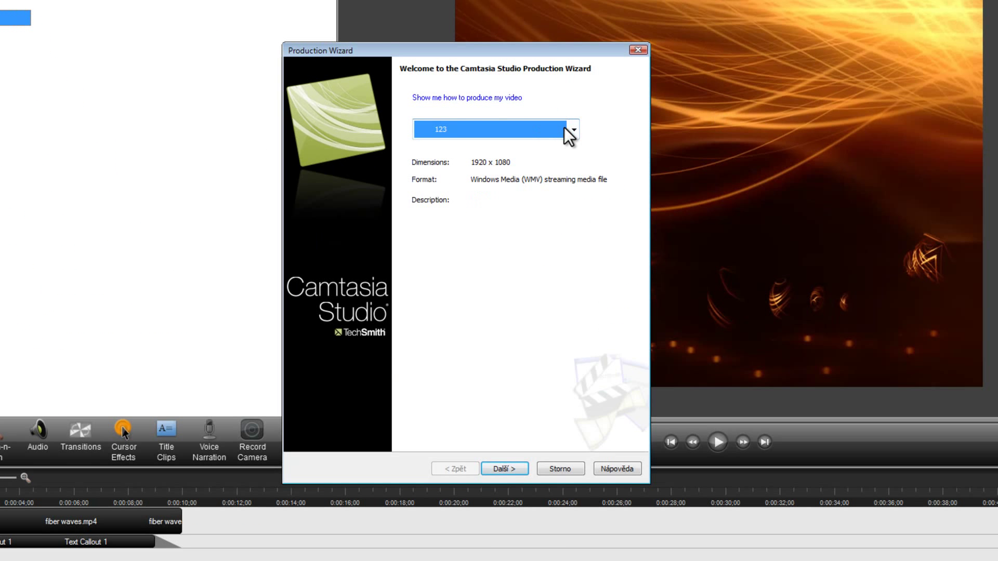
{"action": "left_click", "coordinate": [574, 129]}
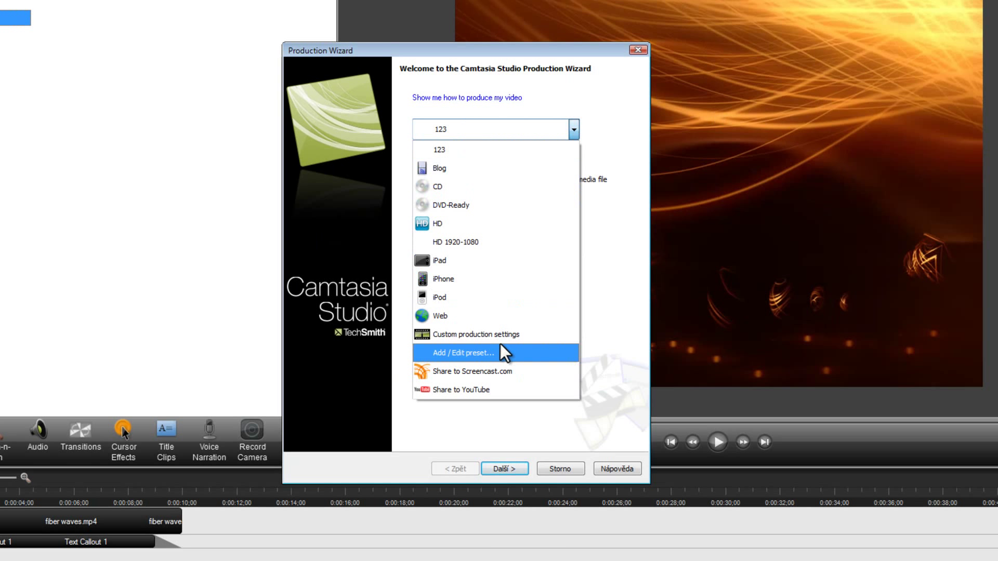
{"action": "left_click", "coordinate": [466, 353]}
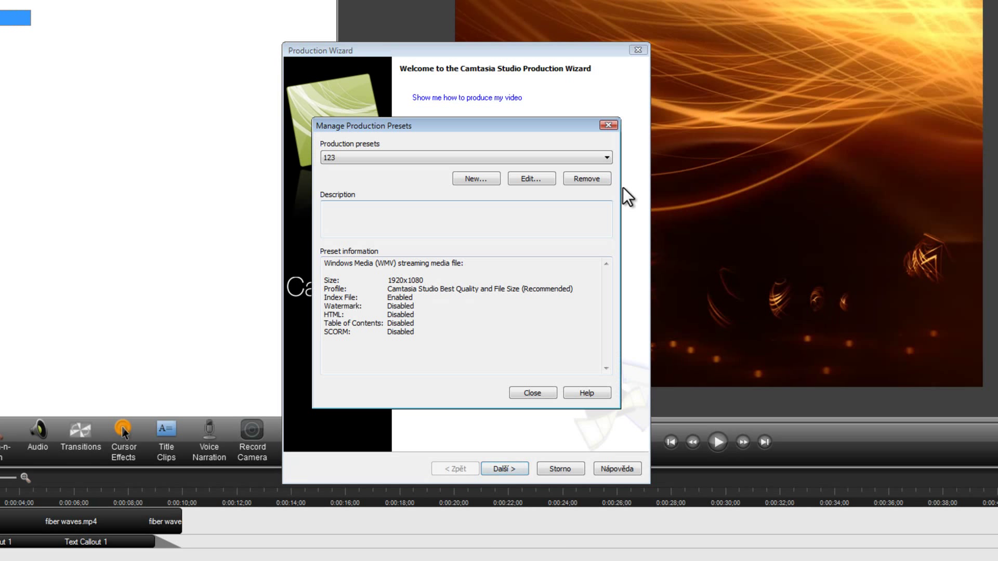
{"action": "left_click", "coordinate": [582, 177]}
{"action": "left_click", "coordinate": [512, 291]}
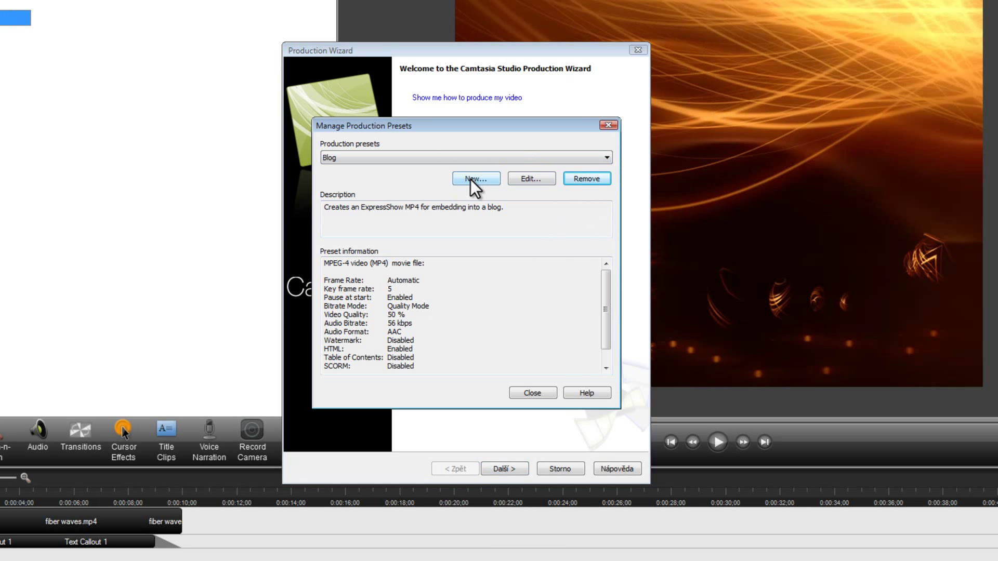
{"action": "left_click", "coordinate": [607, 125]}
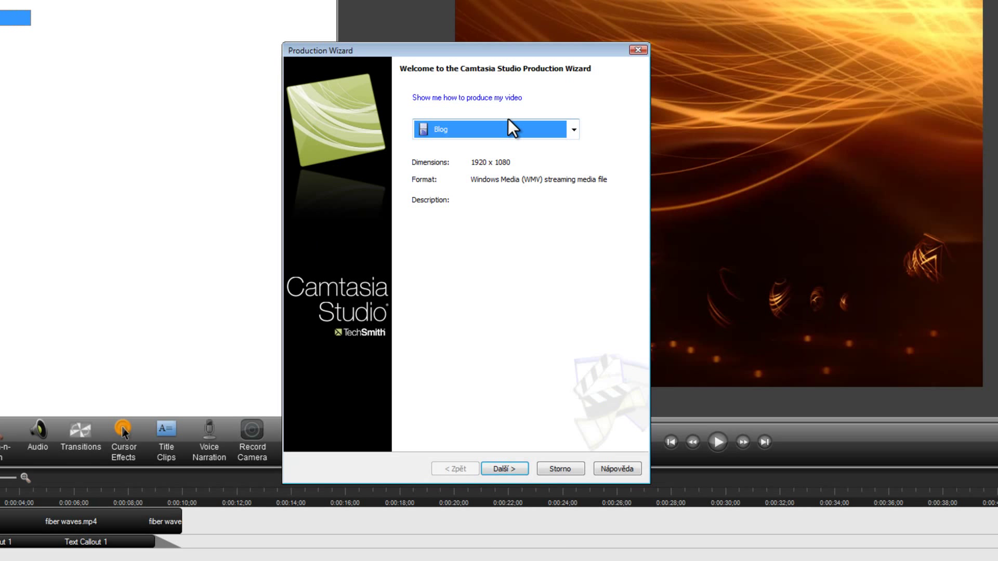
- Create a new production preset named 123 with the WMV - Windows Media video file format
{"action": "left_click", "coordinate": [572, 130]}
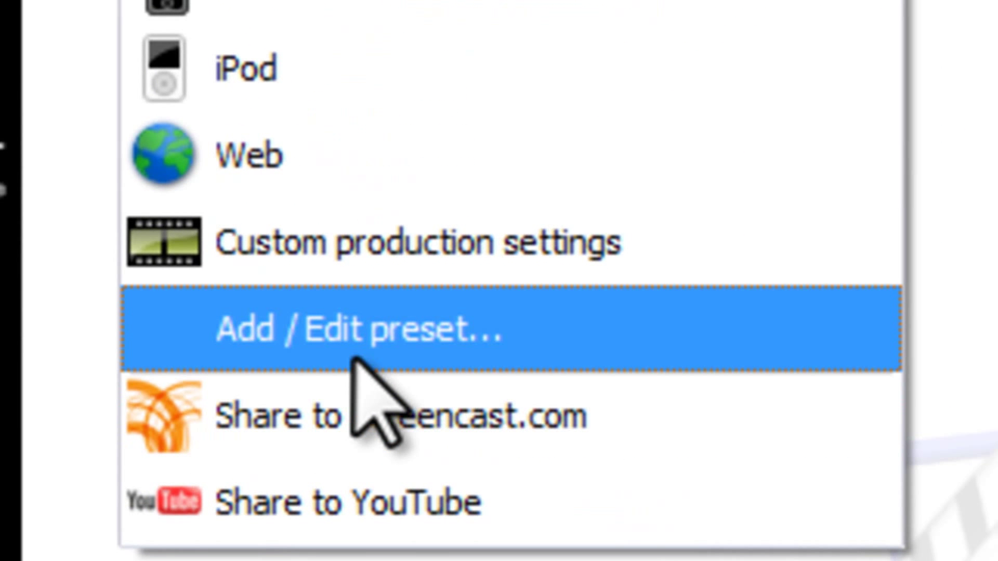
{"action": "left_click", "coordinate": [354, 358]}
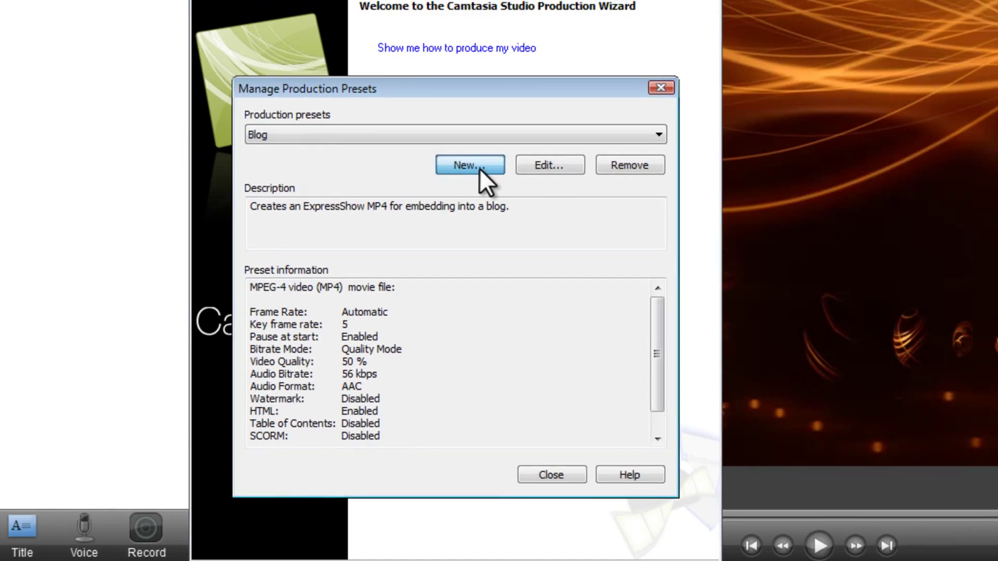
{"action": "left_click", "coordinate": [491, 161]}
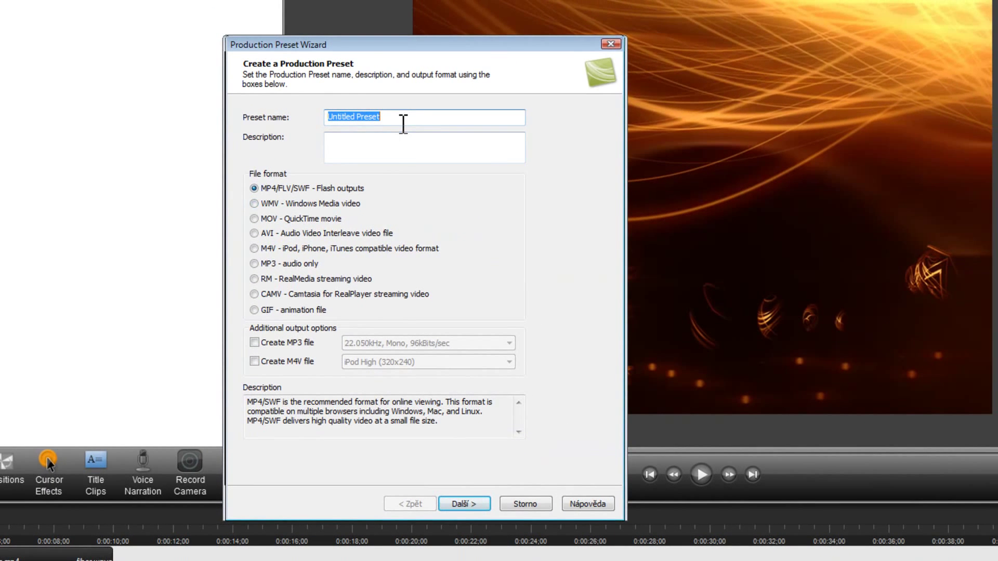
{"action": "left_click_drag", "start_coordinate": [343, 46], "coordinate": [369, 27]}
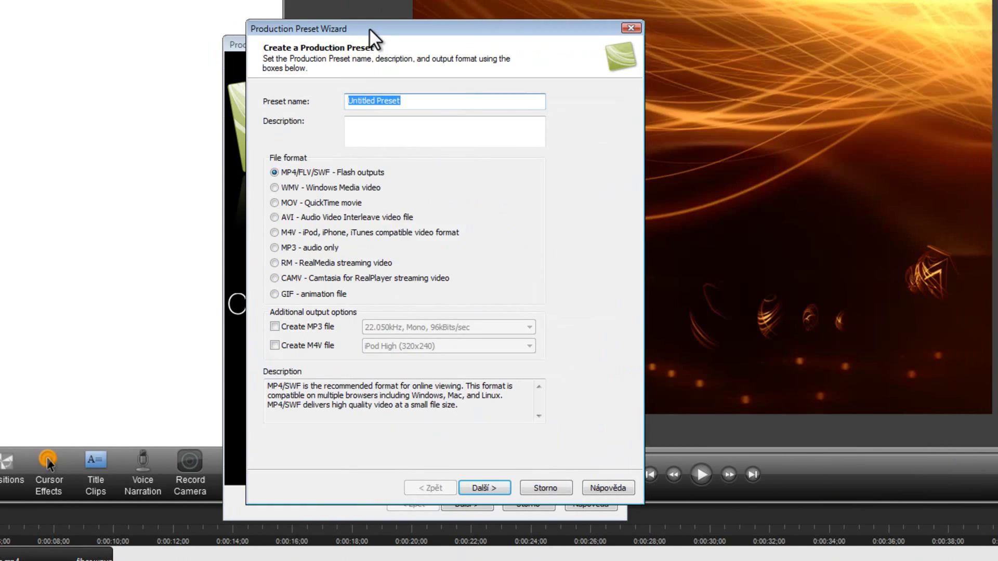
{"action": "left_click", "coordinate": [416, 101]}
{"action": "left_click_drag", "start_coordinate": [416, 100], "coordinate": [272, 109]}
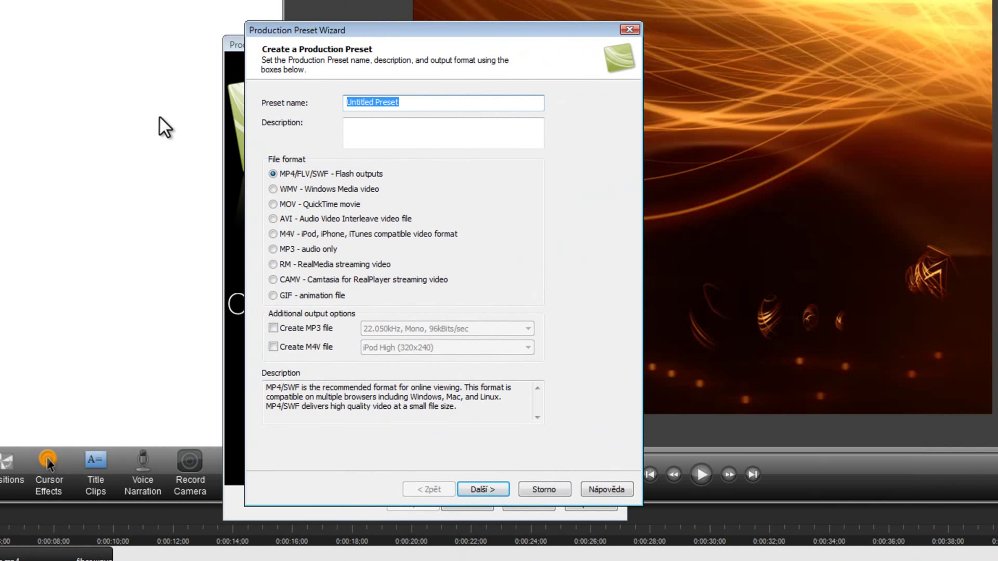
{"action": "key", "text": "BackSpace"}
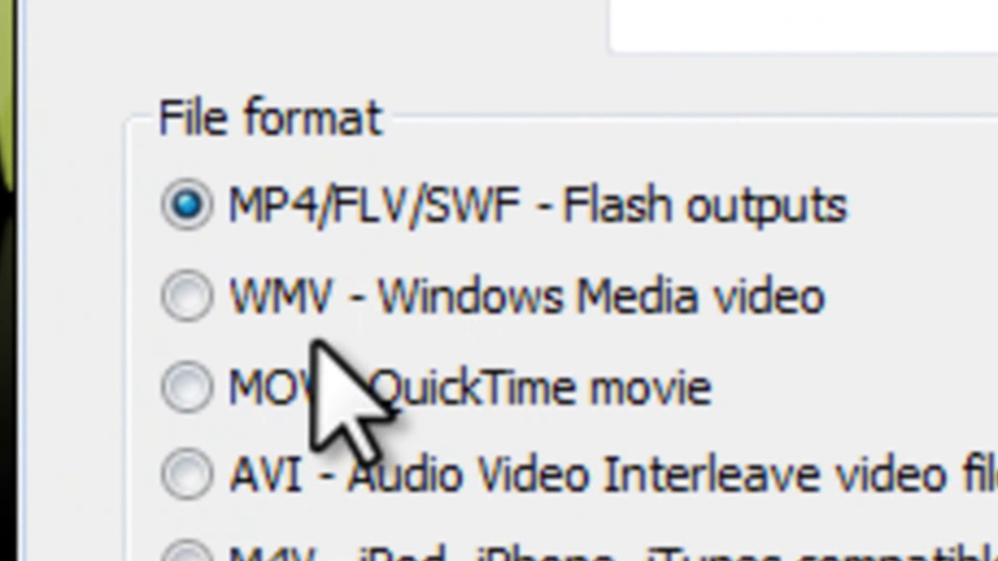
{"action": "left_click", "coordinate": [242, 311]}
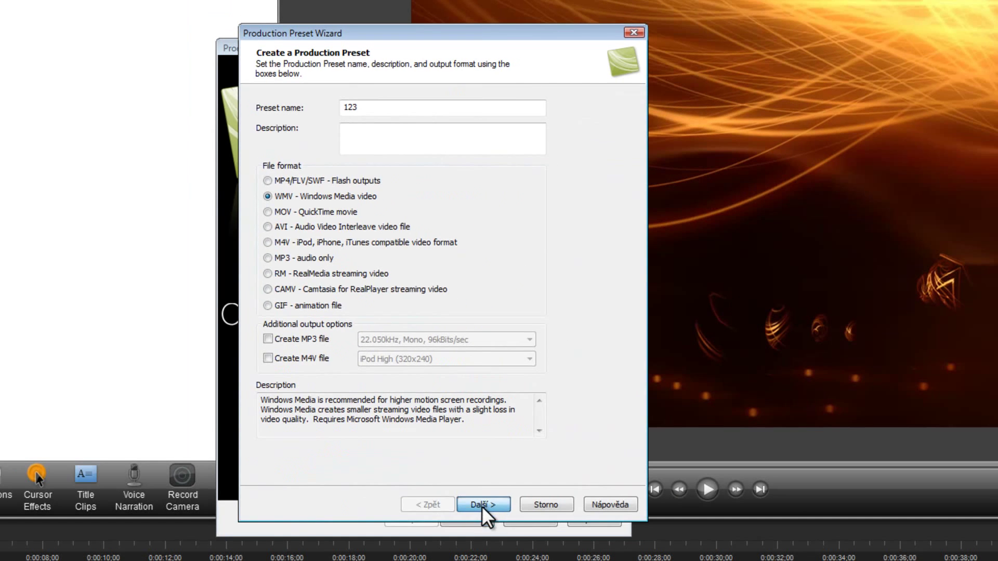
{"action": "left_click", "coordinate": [481, 505]}
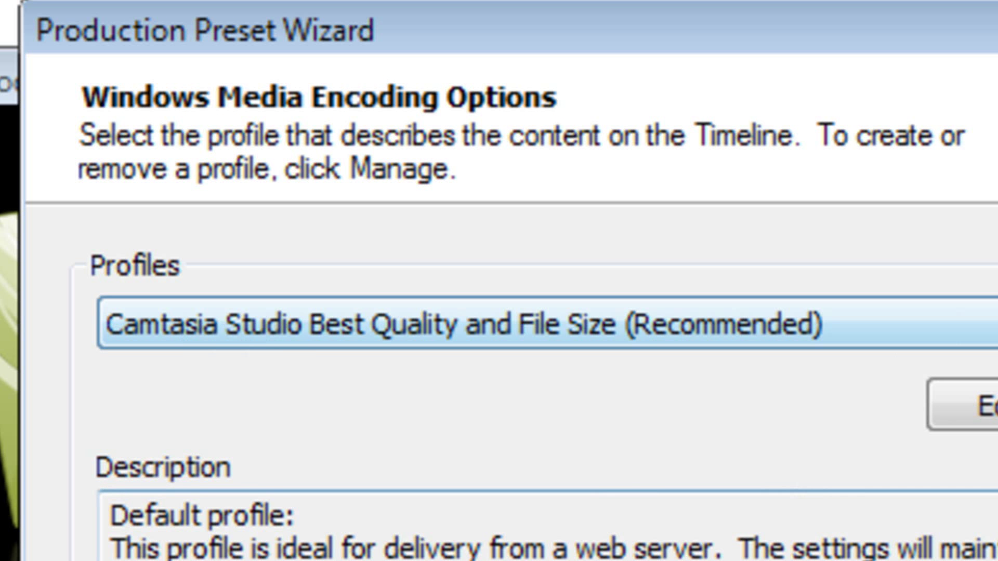
- Review the encoding profiles and accept Camtasia Studio Best Quality and File Size (Recommended) for the preset
{"action": "left_click", "coordinate": [775, 312]}
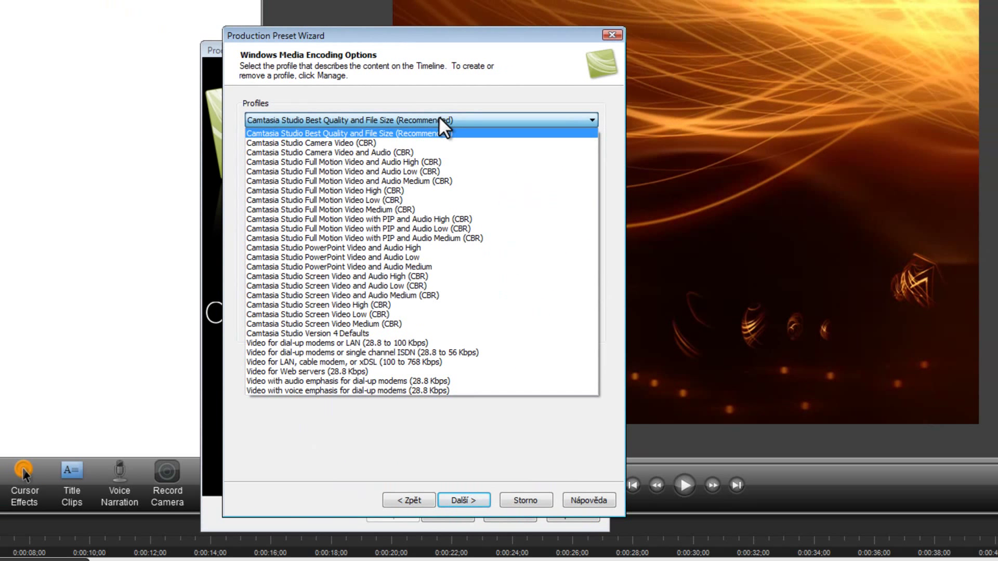
{"action": "left_click", "coordinate": [440, 120]}
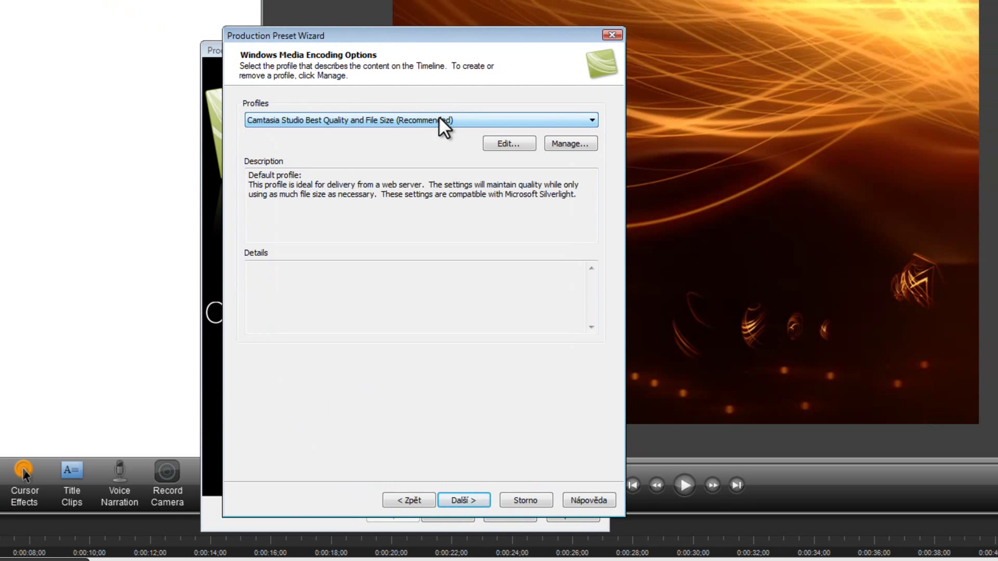
{"action": "left_click", "coordinate": [454, 500]}
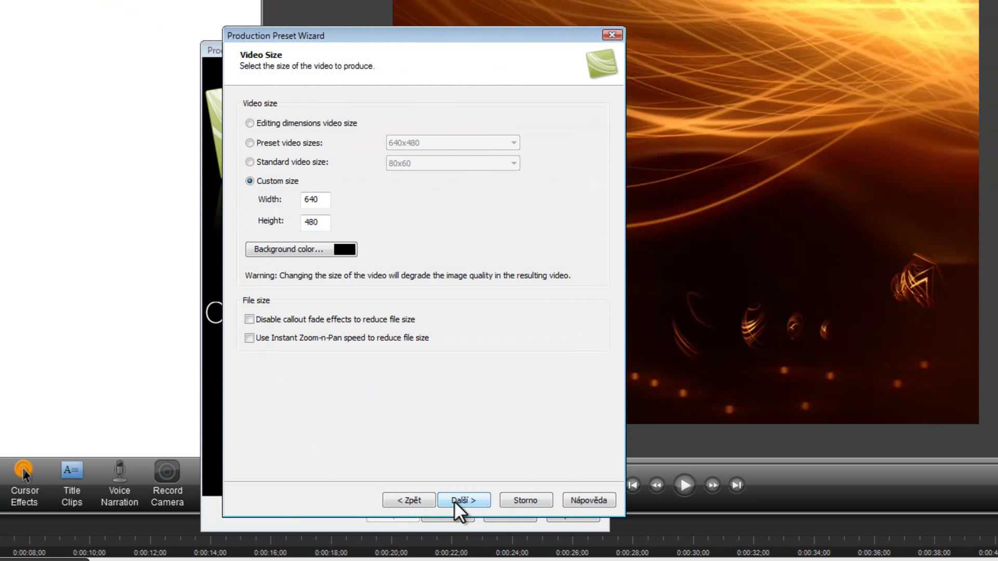
- Set the preset's custom video size to 1920 wide by 1080 high and proceed to the video options
{"action": "double_click", "coordinate": [324, 199]}
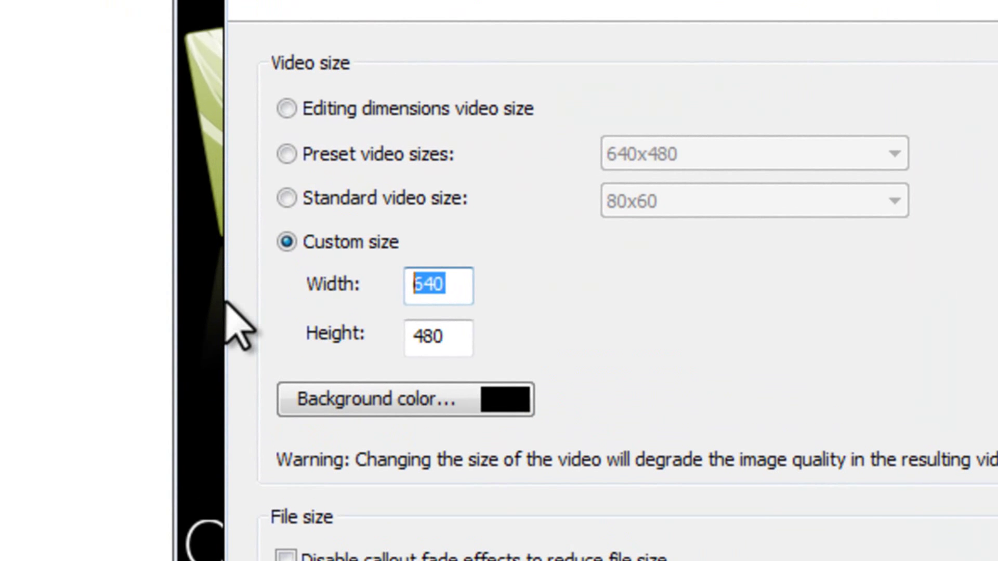
{"action": "type", "text": "1920"}
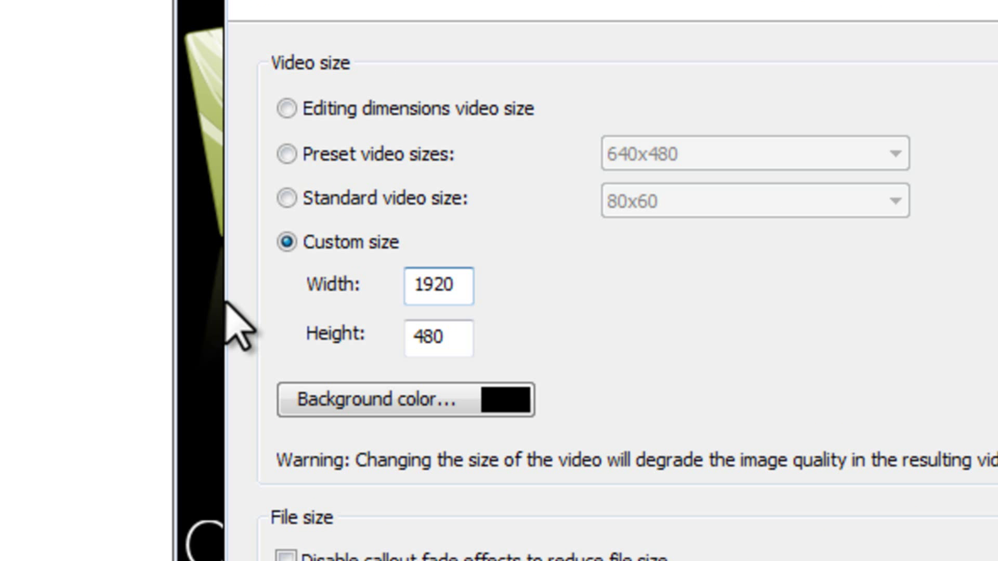
{"action": "key", "text": "Tab"}
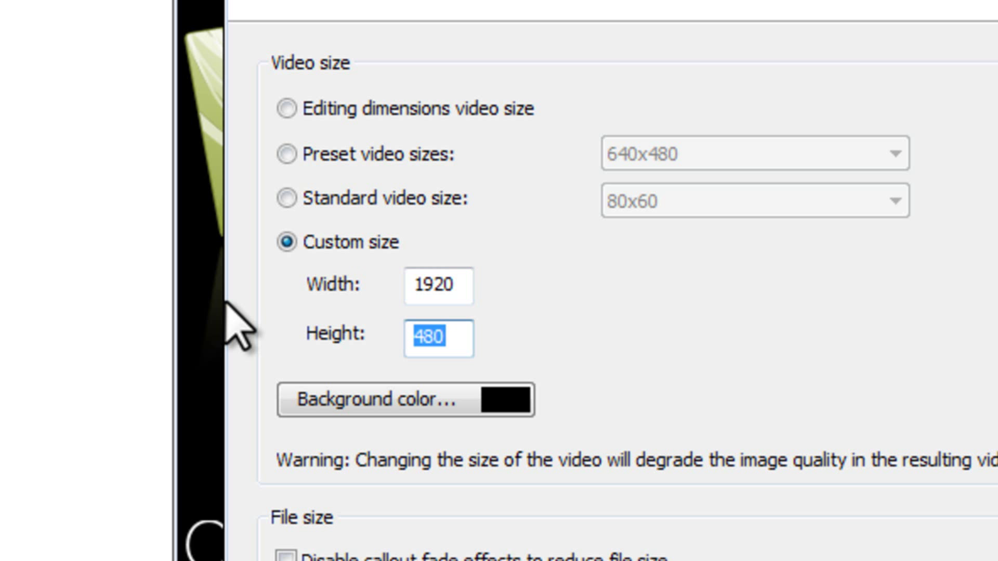
{"action": "type", "text": "1080"}
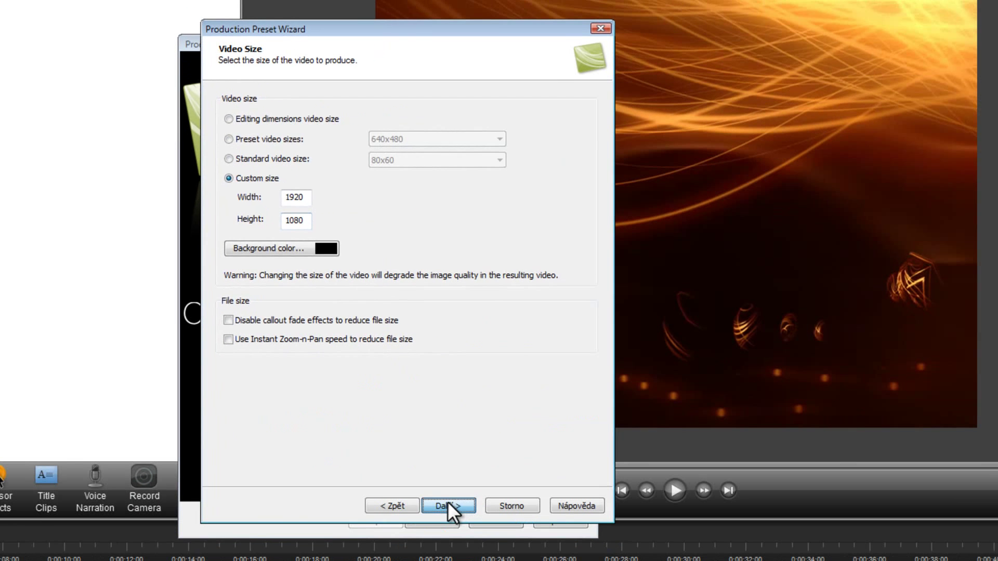
{"action": "left_click", "coordinate": [447, 501]}
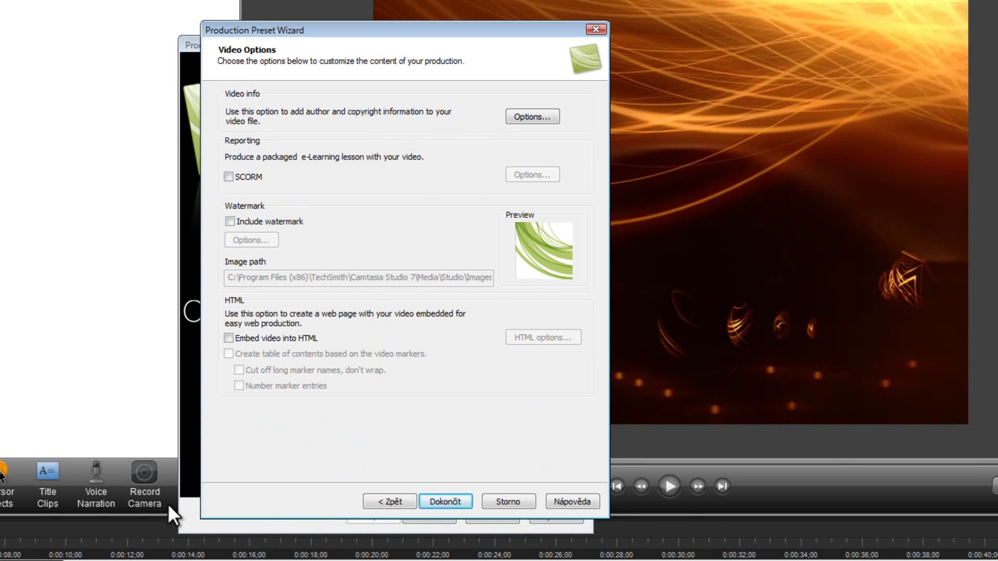
- Finish creating the 123 preset, choose it for the production, and proceed to the save settings
{"action": "left_click", "coordinate": [447, 501]}
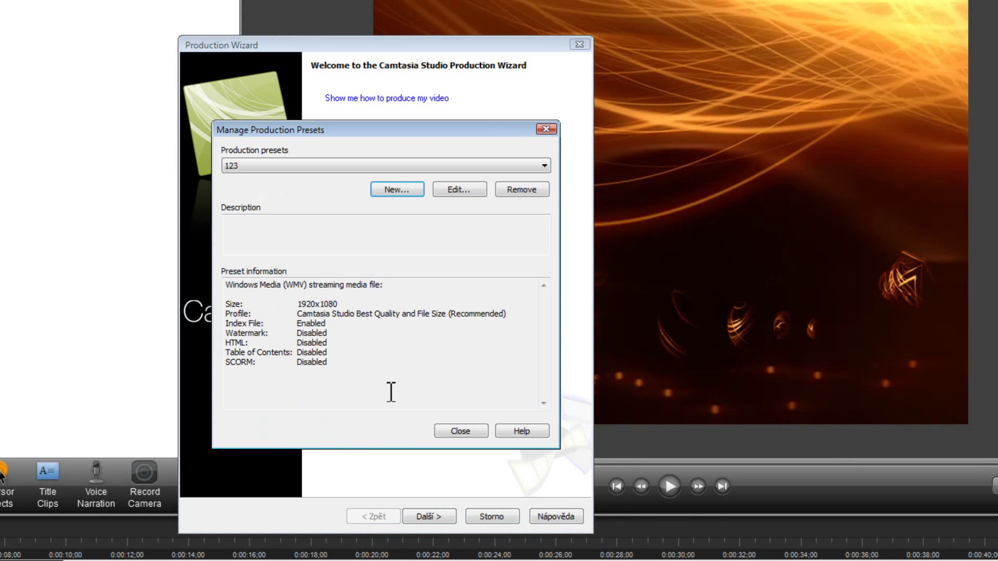
{"action": "left_click", "coordinate": [464, 431]}
{"action": "left_click", "coordinate": [400, 143]}
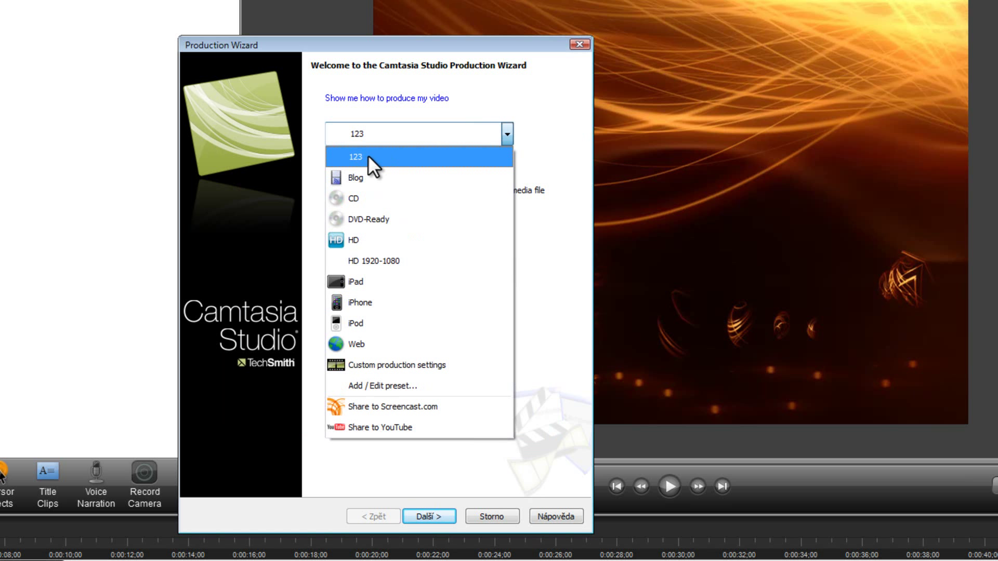
{"action": "left_click", "coordinate": [368, 155]}
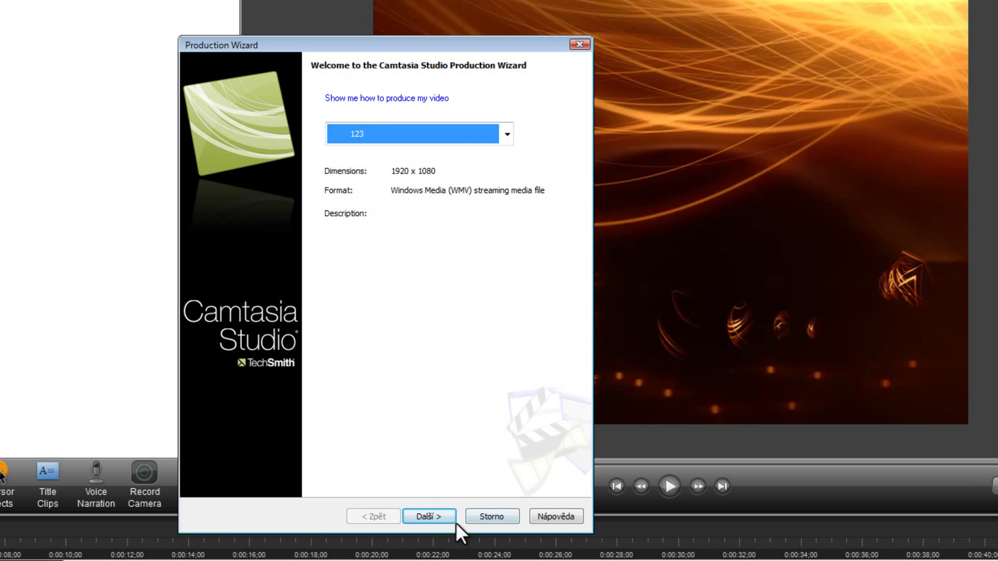
{"action": "left_click", "coordinate": [426, 517]}
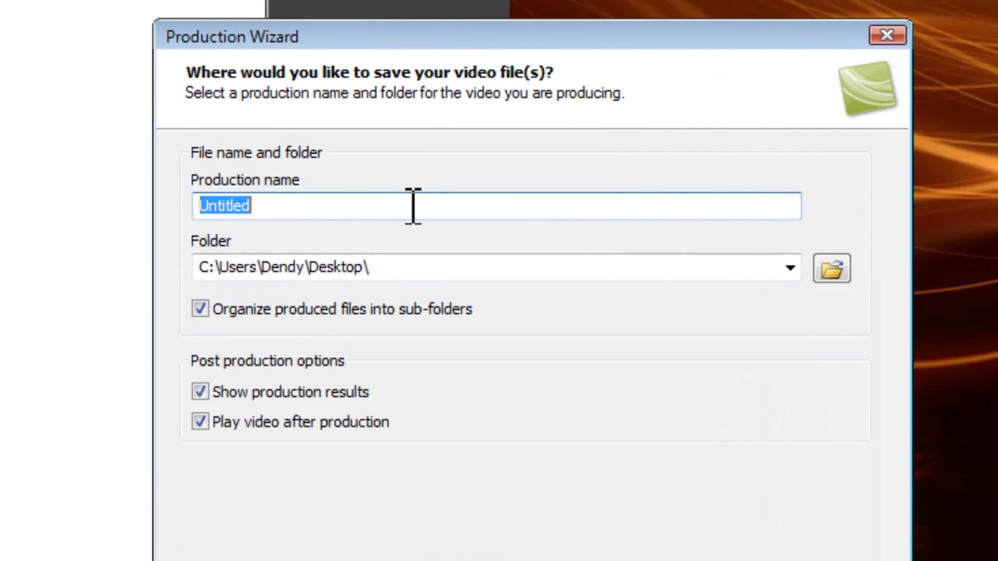
- Name the production Freecrafting, keeping the desktop as its folder, and start rendering the video
{"action": "key", "text": "BackSpace"}
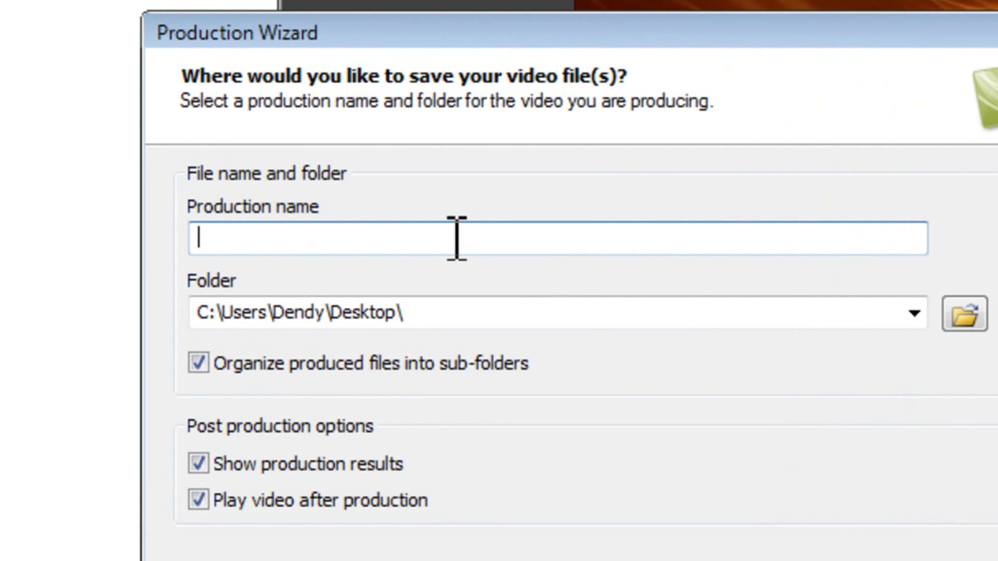
{"action": "type", "text": "Free"}
{"action": "type", "text": "afting"}
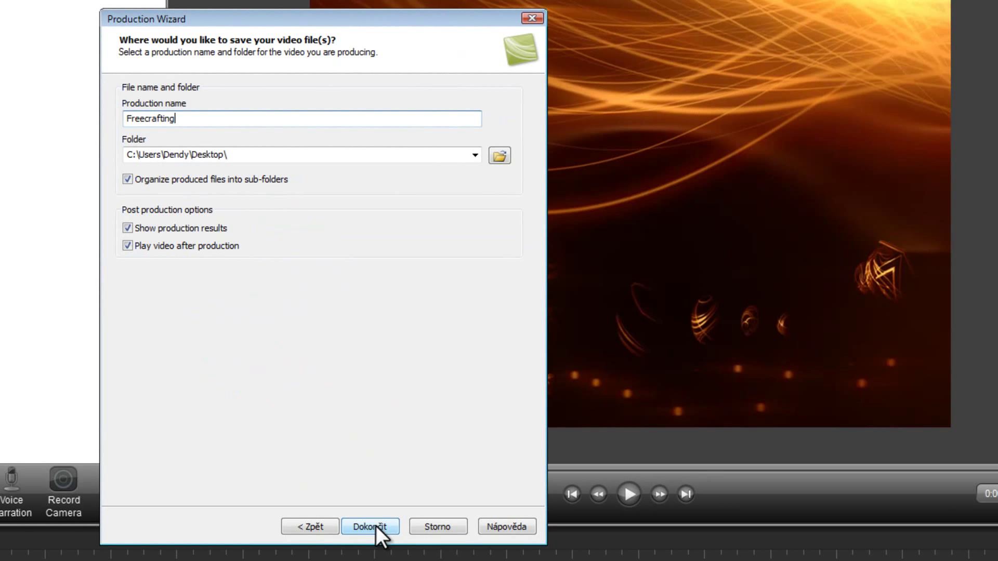
{"action": "left_click", "coordinate": [370, 527]}
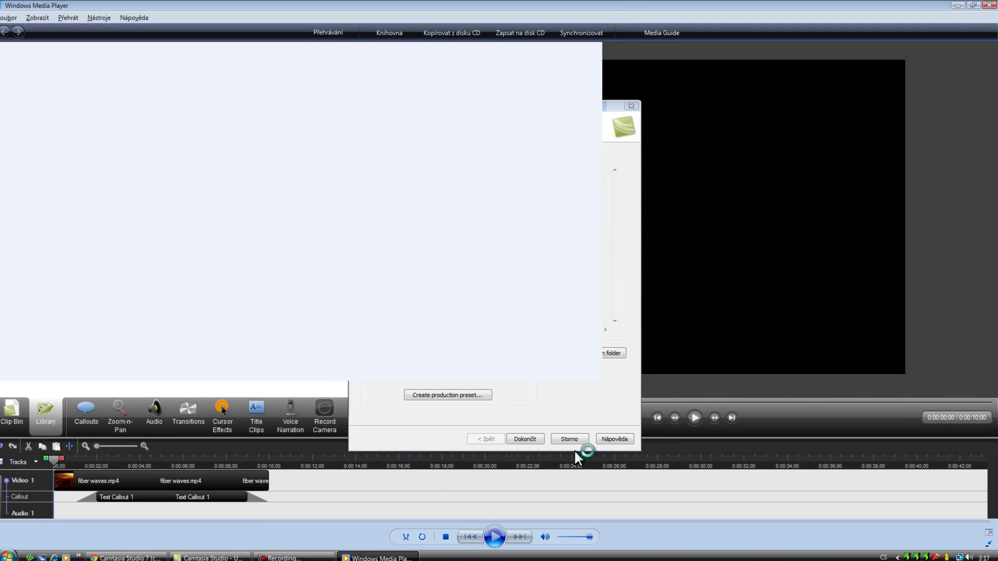
- Pause the produced video in Windows Media Player and restore the player to a smaller, movable window
{"action": "left_click", "coordinate": [525, 438]}
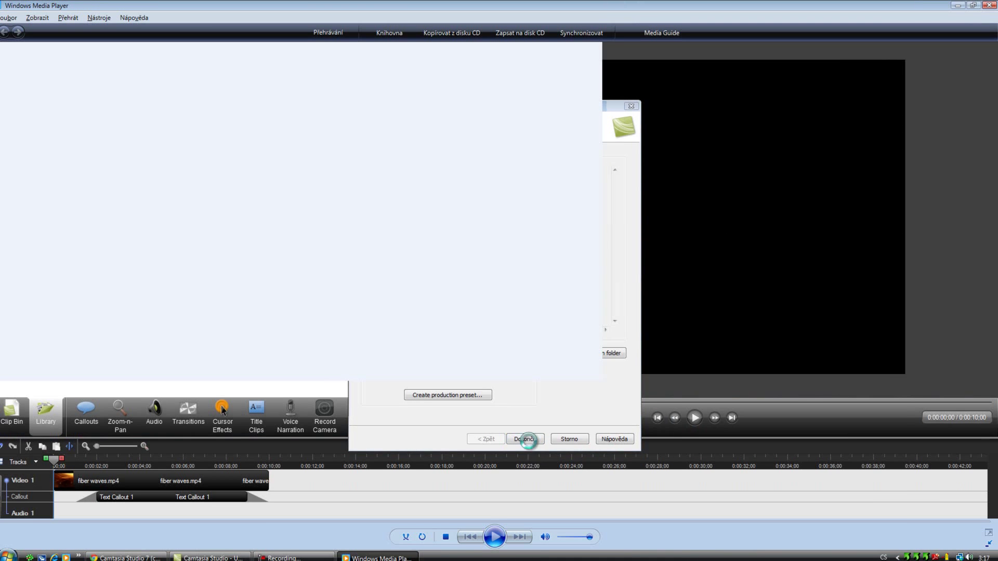
{"action": "left_click", "coordinate": [494, 537]}
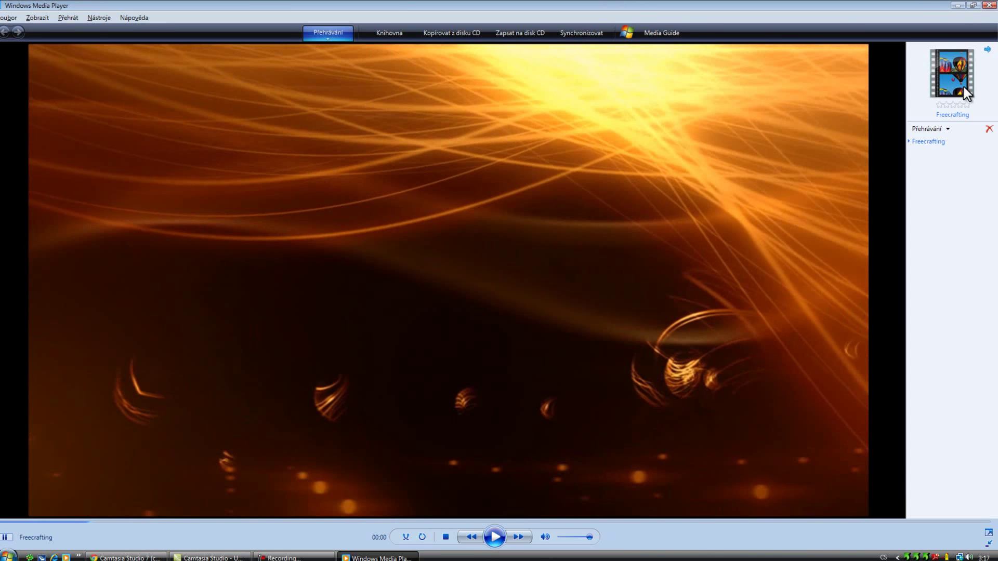
{"action": "left_click", "coordinate": [973, 5]}
{"action": "left_click_drag", "start_coordinate": [504, 50], "coordinate": [810, 79]}
{"action": "left_click_drag", "start_coordinate": [716, 80], "coordinate": [442, 52]}
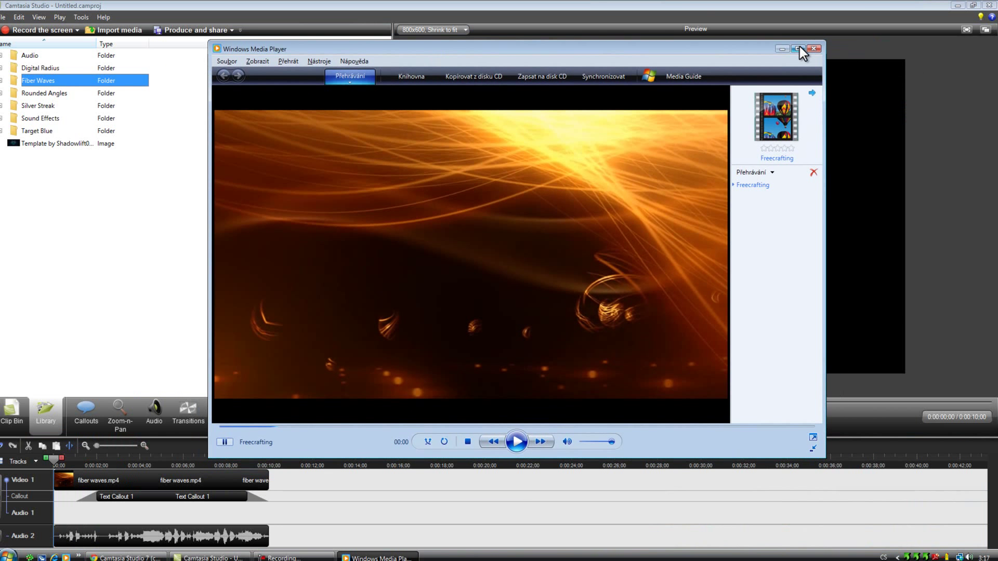
- Play the Freecrafting intro in full screen to check it, and close Windows Media Player
{"action": "double_click", "coordinate": [541, 270]}
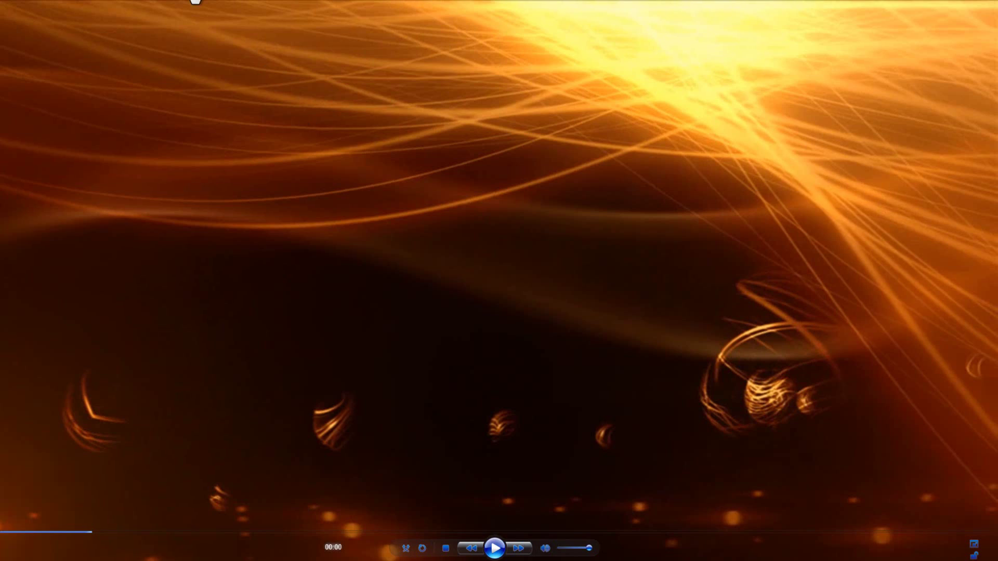
{"action": "left_click", "coordinate": [494, 548]}
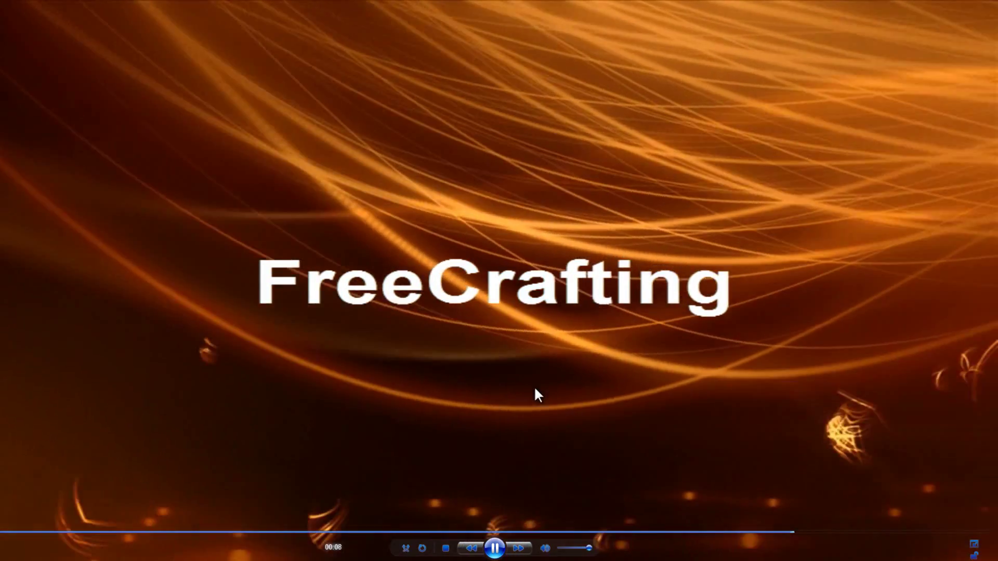
{"action": "double_click", "coordinate": [535, 394]}
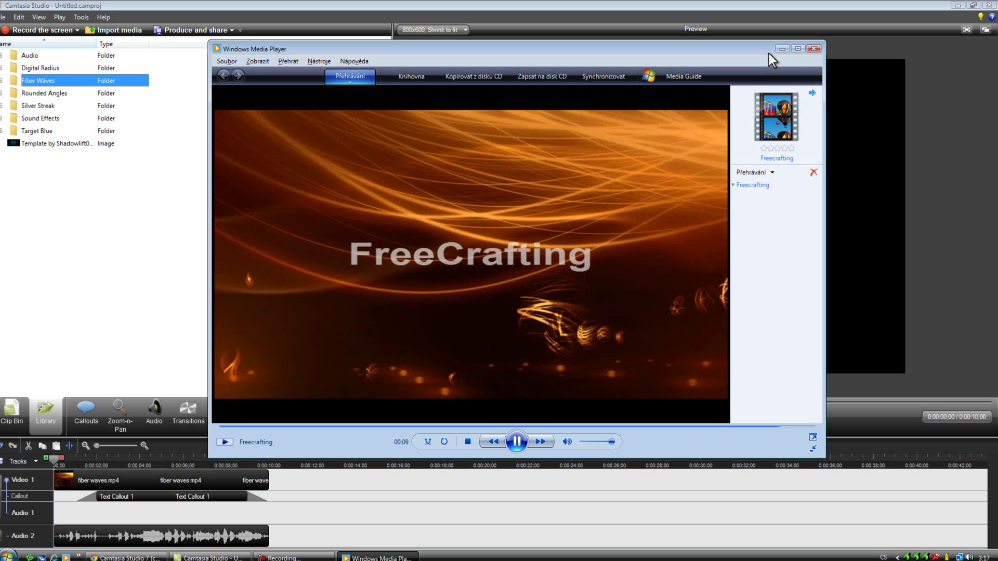
{"action": "left_click", "coordinate": [811, 47]}
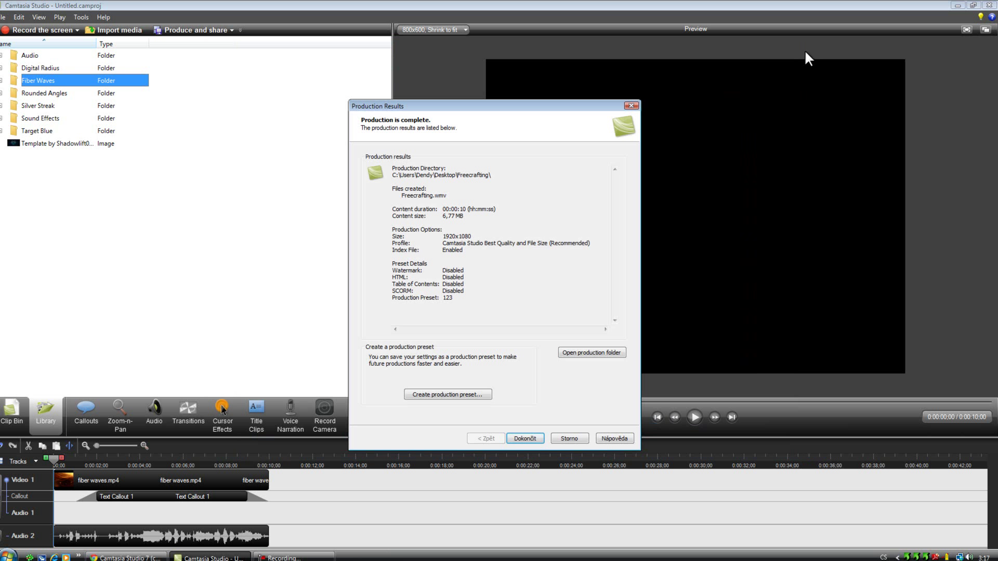
- Close the production results and restore Camtasia Studio to a smaller window that leaves the desktop icons uncovered
{"action": "left_click", "coordinate": [525, 438]}
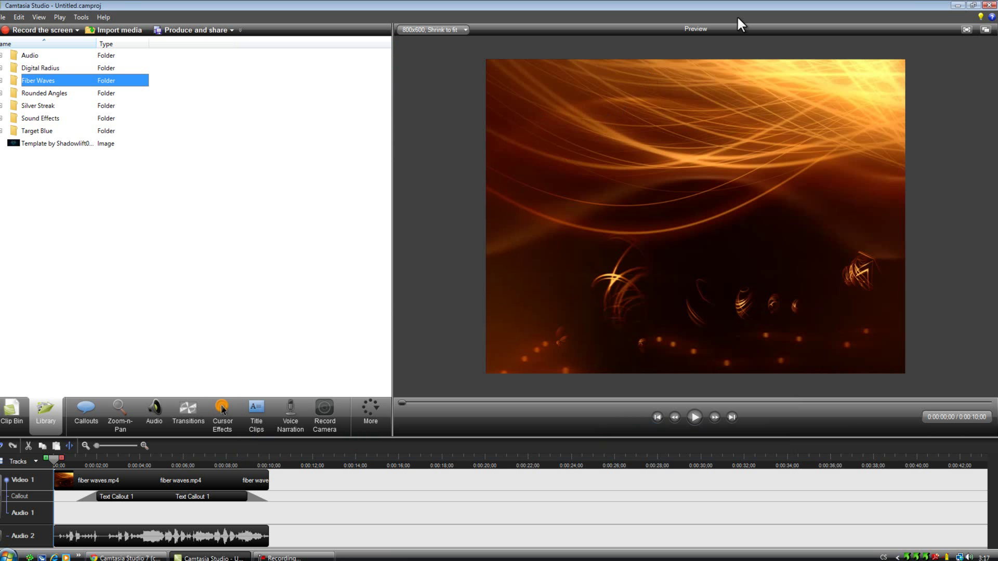
{"action": "left_click", "coordinate": [973, 6]}
{"action": "left_click_drag", "start_coordinate": [555, 47], "coordinate": [801, 89]}
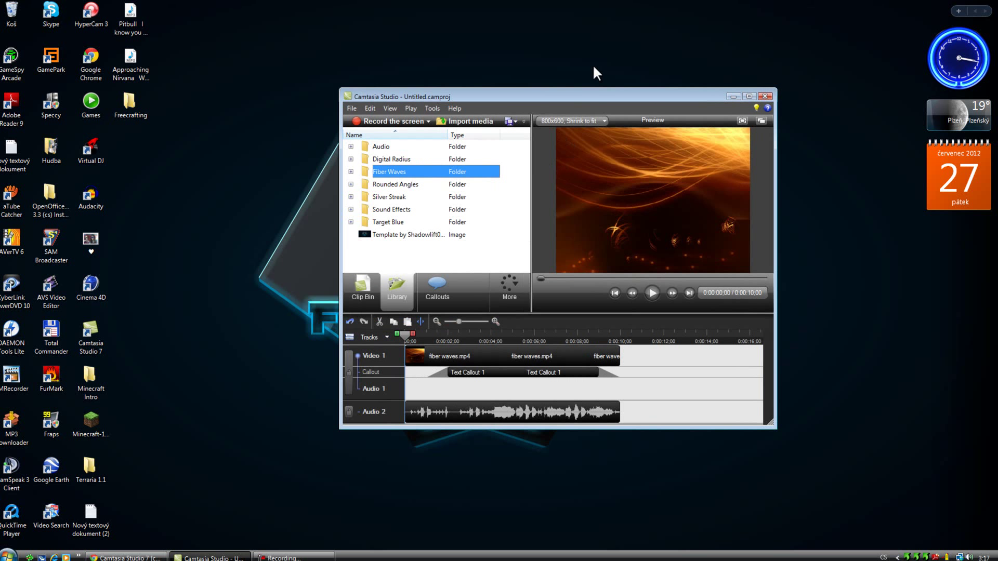
{"action": "left_click_drag", "start_coordinate": [575, 92], "coordinate": [594, 62]}
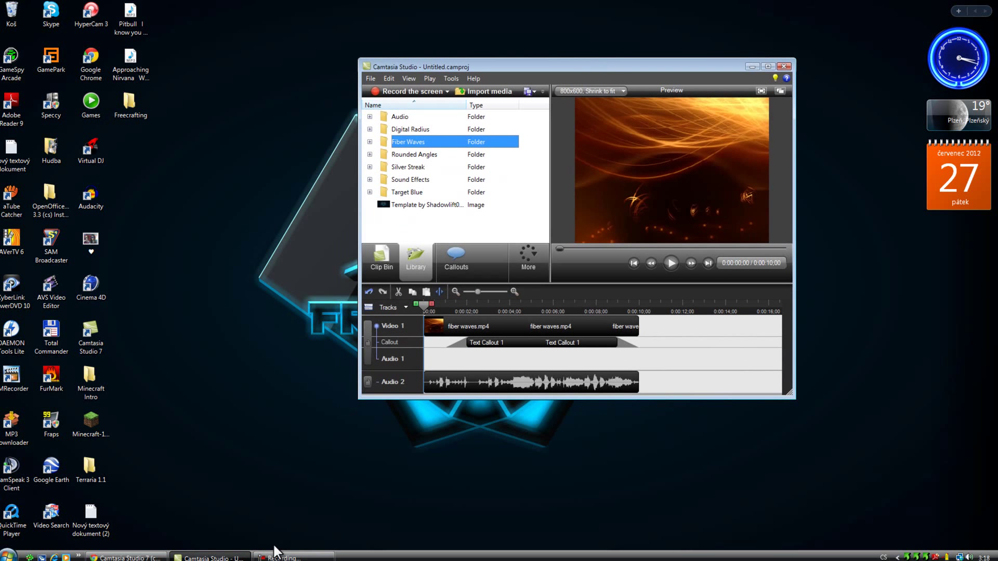
{"action": "left_click_drag", "start_coordinate": [584, 65], "coordinate": [570, 49]}
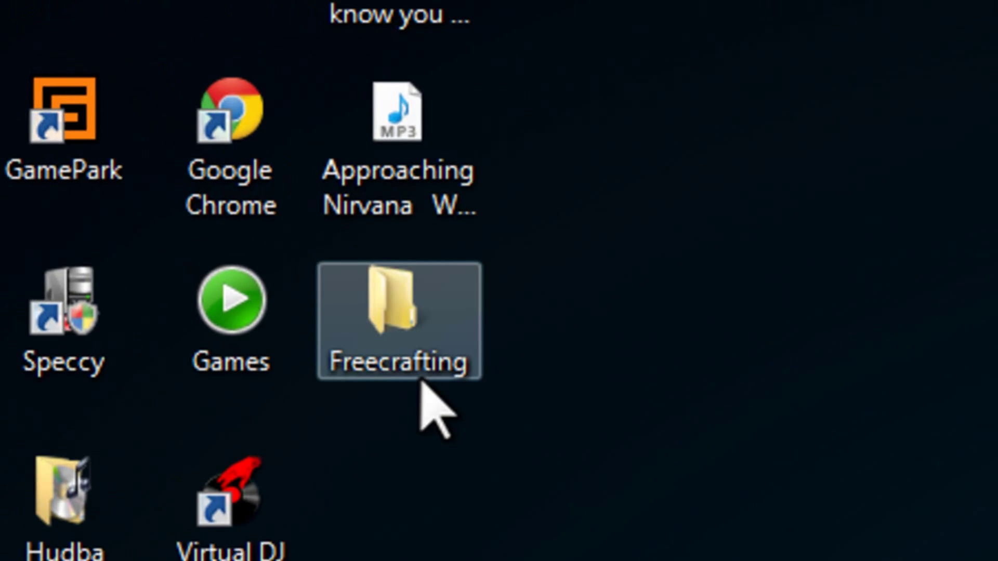
- Open the Freecrafting folder on the desktop, play the produced video from it, and close the player and the folder
{"action": "double_click", "coordinate": [410, 374]}
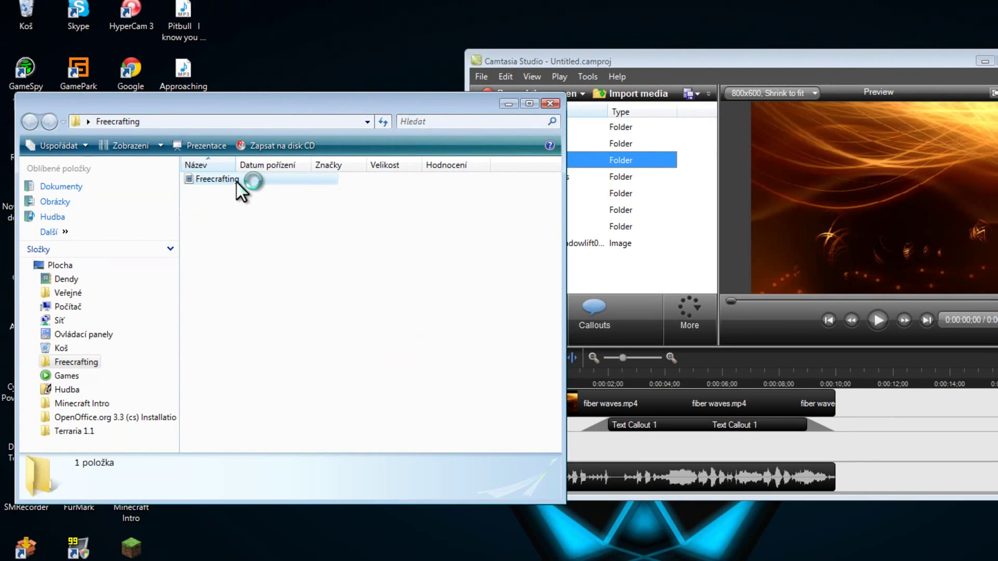
{"action": "double_click", "coordinate": [237, 180]}
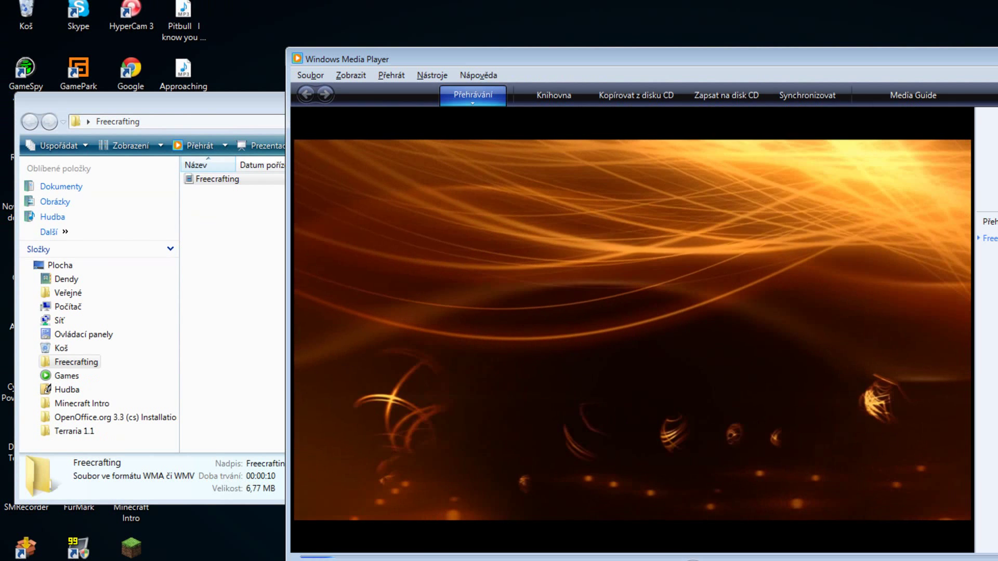
{"action": "key", "text": "alt+F4"}
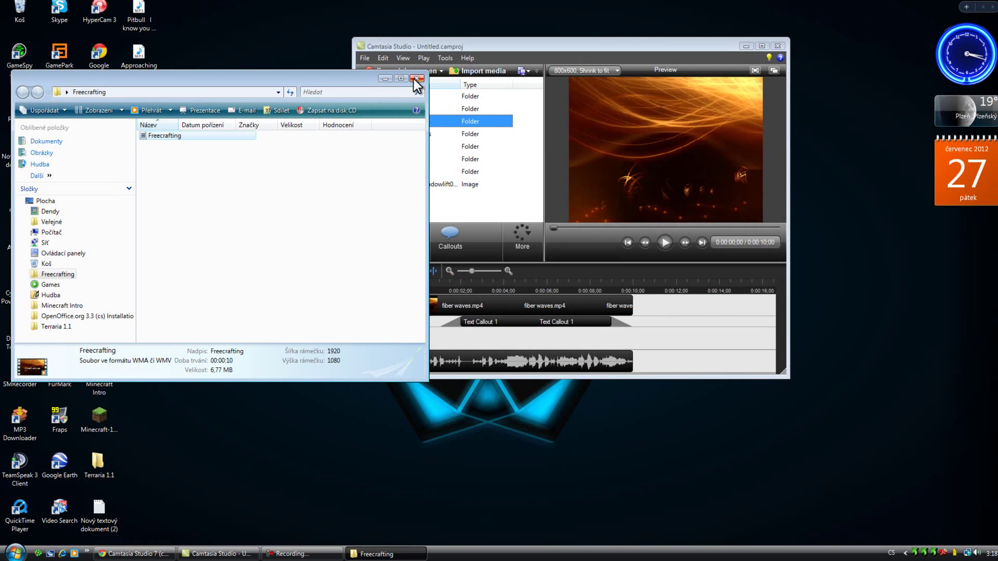
{"action": "left_click", "coordinate": [417, 78]}
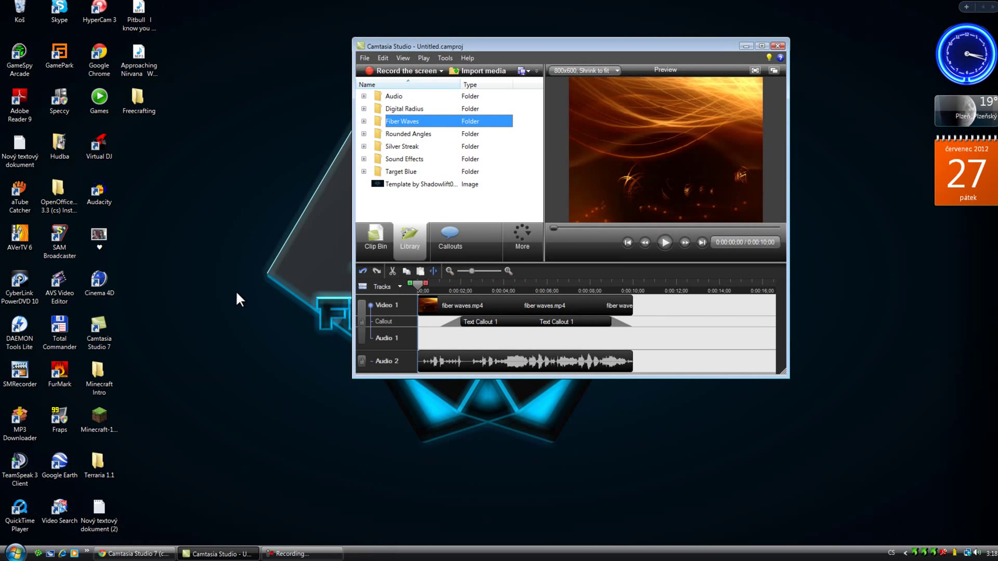